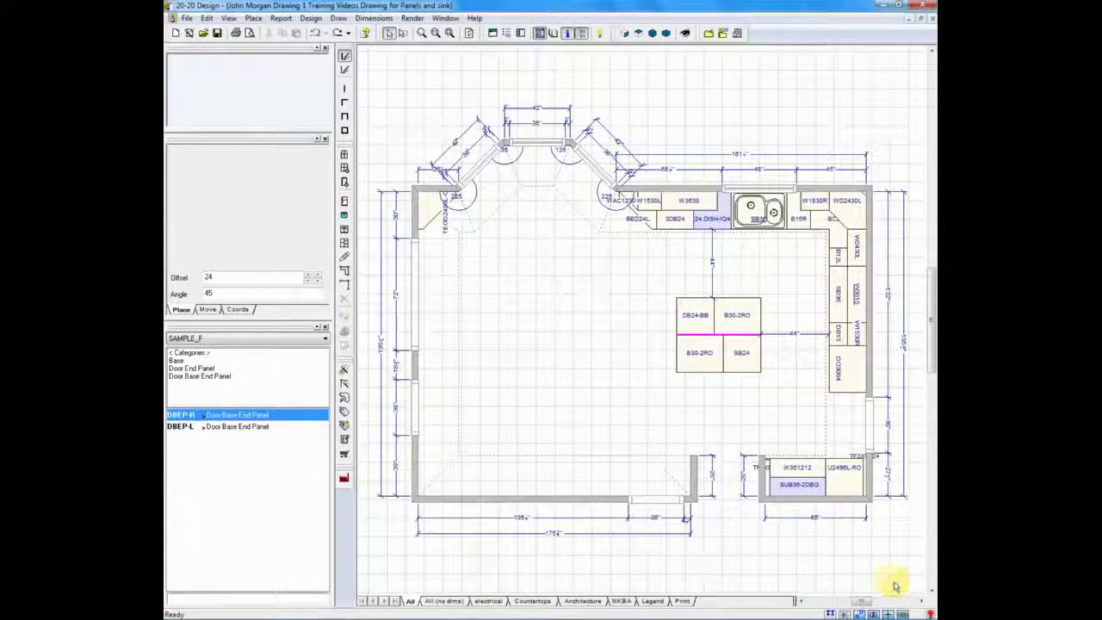
Zoom in on the island of DB24-BB, two B30-2RO and SB24 in the floor plan
{"action": "scroll", "coordinate": [804, 408], "scroll_direction": "up", "scroll_amount": 1}
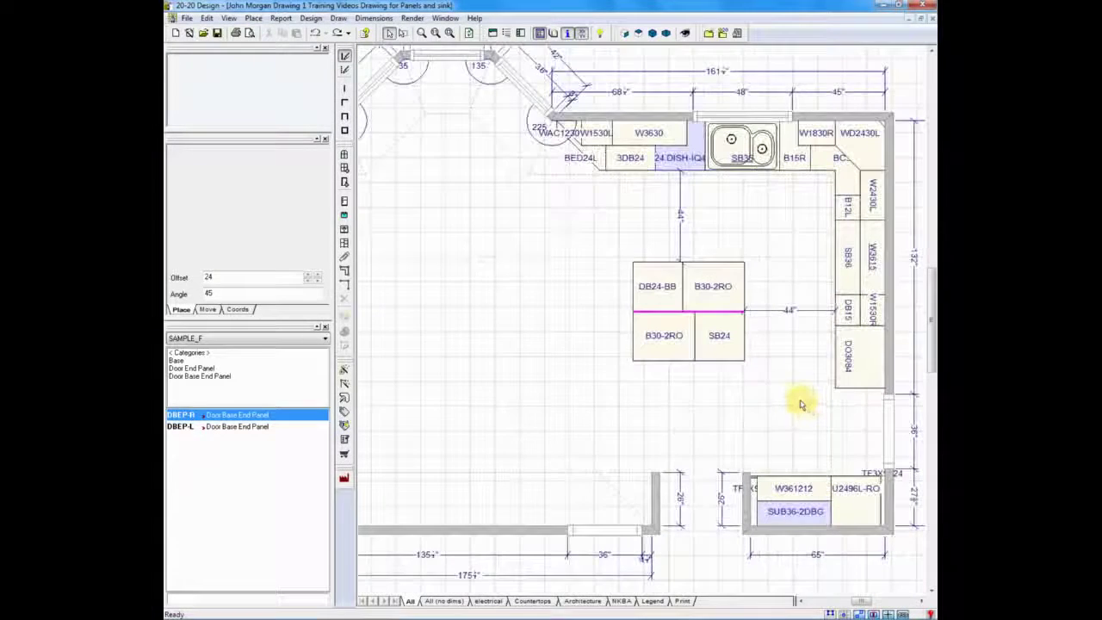
{"action": "scroll", "coordinate": [800, 404], "scroll_direction": "up", "scroll_amount": 1}
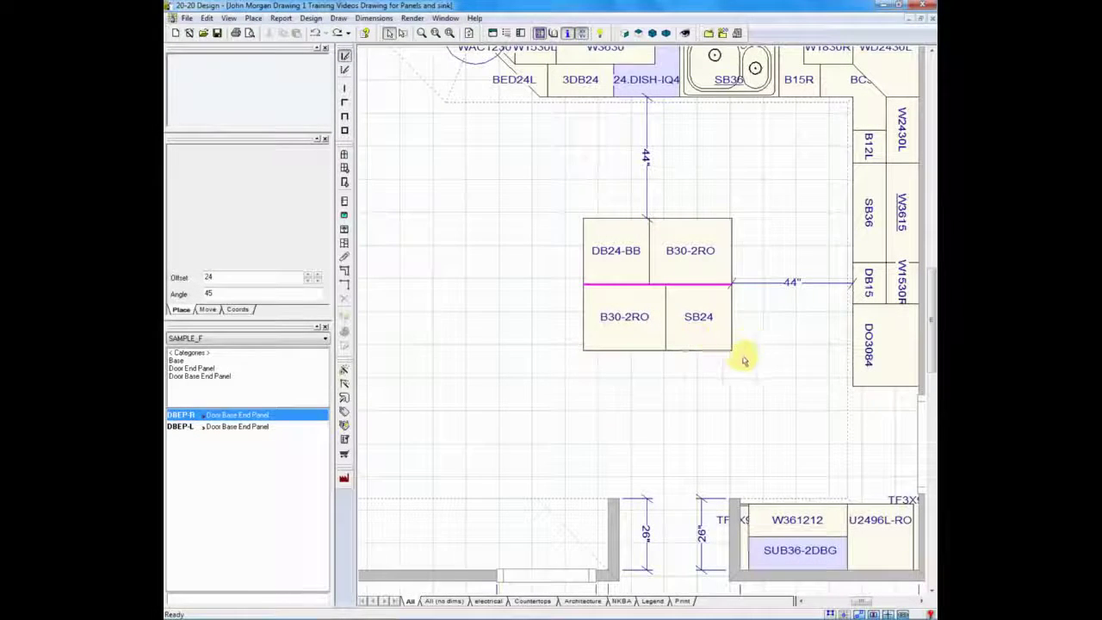
{"action": "scroll", "coordinate": [753, 361], "scroll_direction": "up", "scroll_amount": 1}
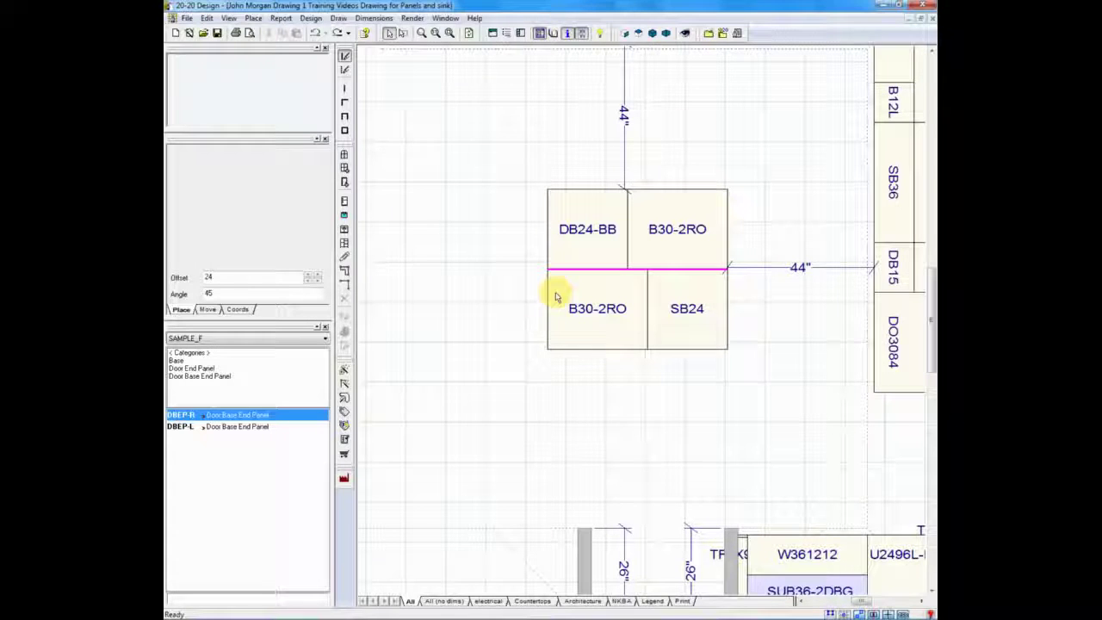
Open the Attributes of the DB24-BB drawer base and rotate its 3D preview
{"action": "right_click", "coordinate": [578, 242]}
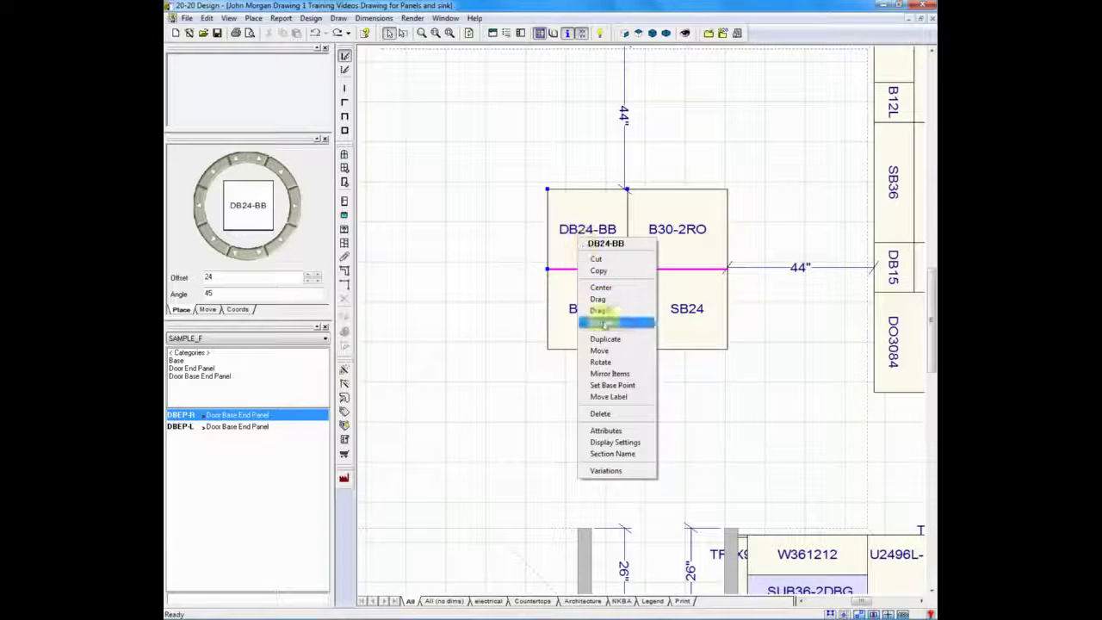
{"action": "left_click", "coordinate": [607, 432]}
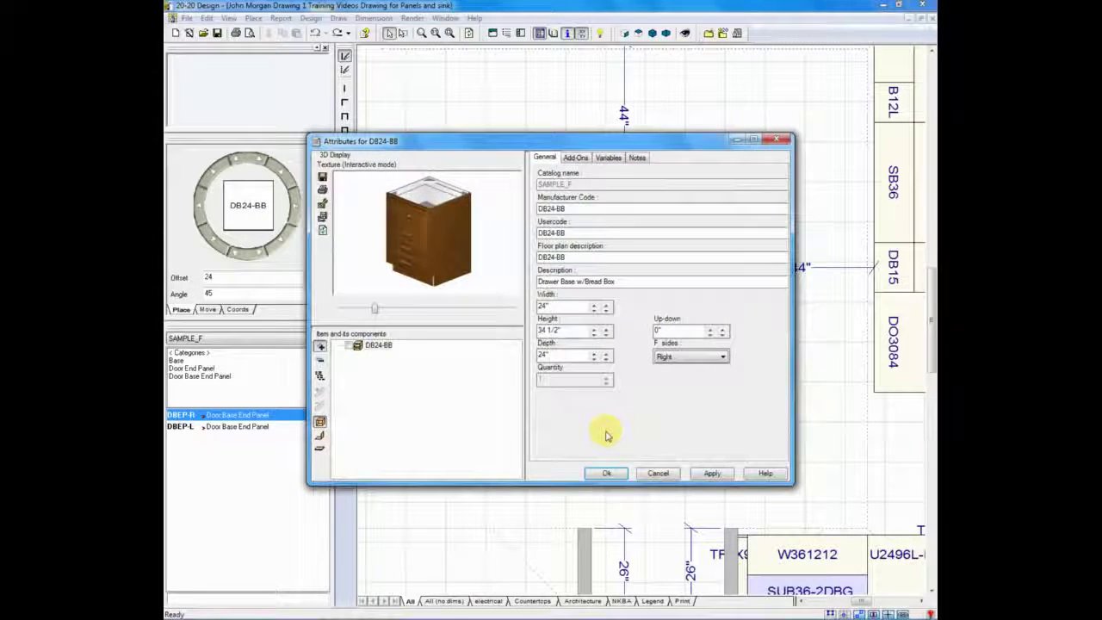
{"action": "left_click_drag", "start_coordinate": [467, 308], "coordinate": [482, 215]}
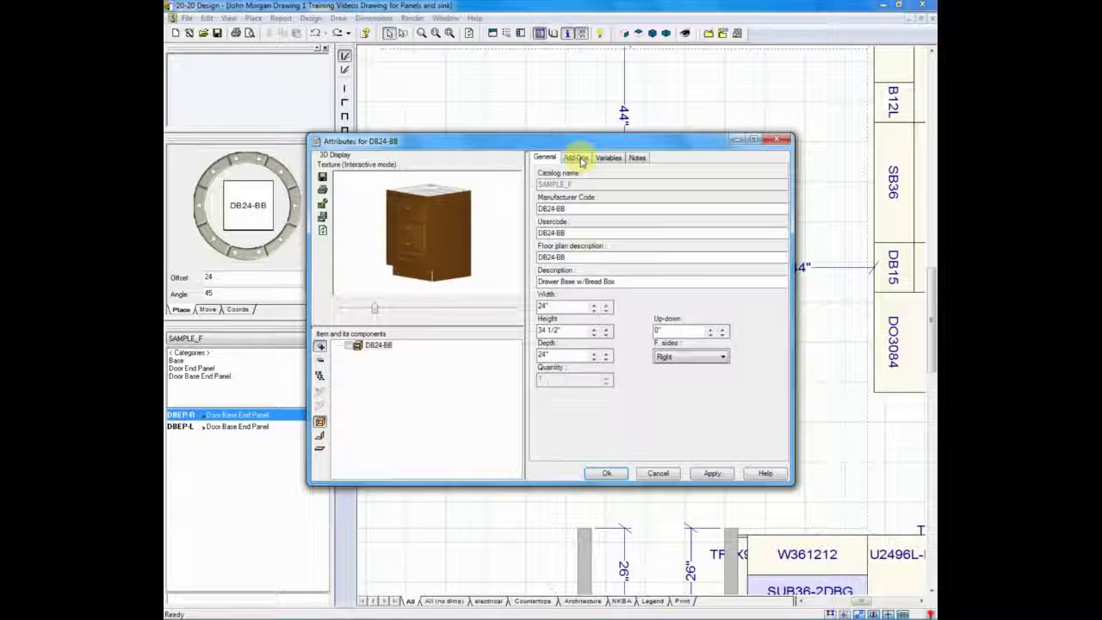
Add the BDOOR-R Door on Right Side base modification to DB24-BB and close Attributes
{"action": "left_click", "coordinate": [577, 159]}
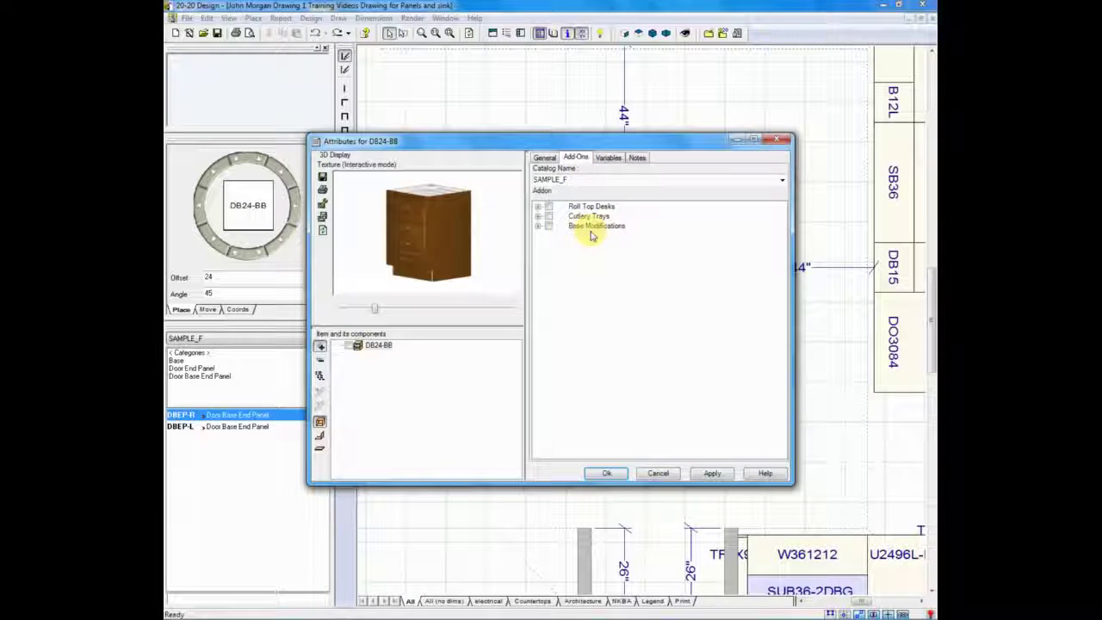
{"action": "left_click", "coordinate": [538, 226]}
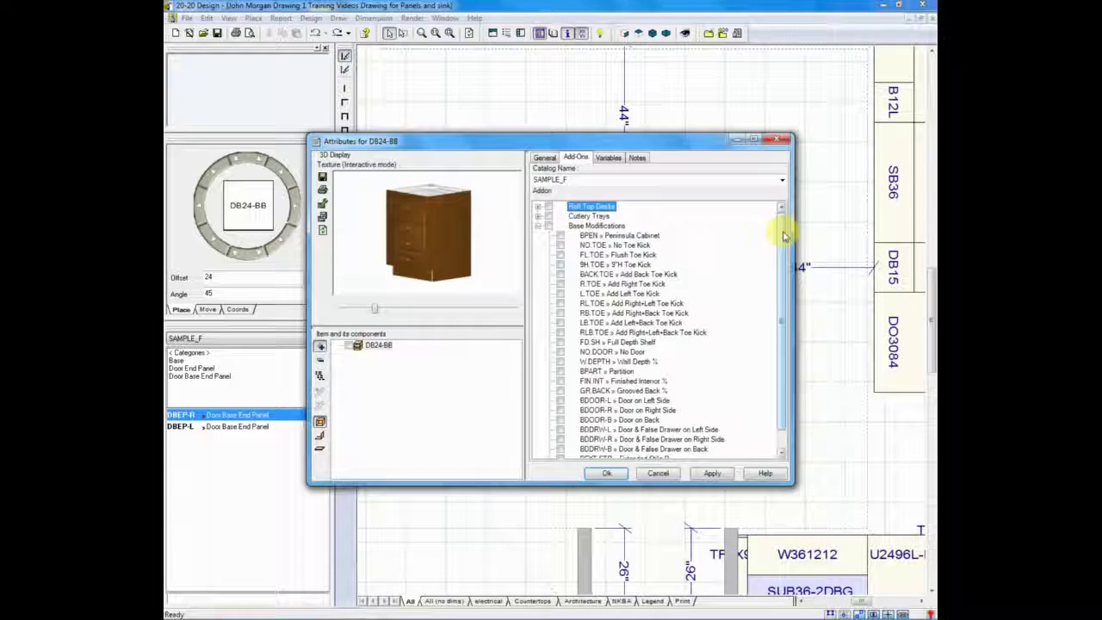
{"action": "left_click_drag", "start_coordinate": [784, 235], "coordinate": [794, 258]}
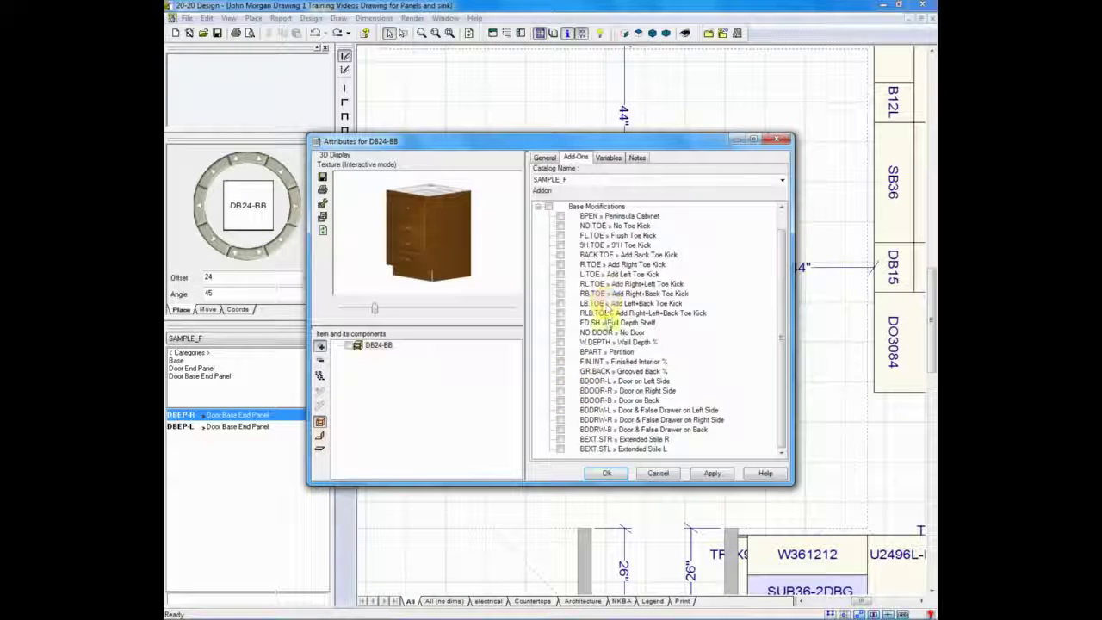
{"action": "left_click", "coordinate": [560, 391]}
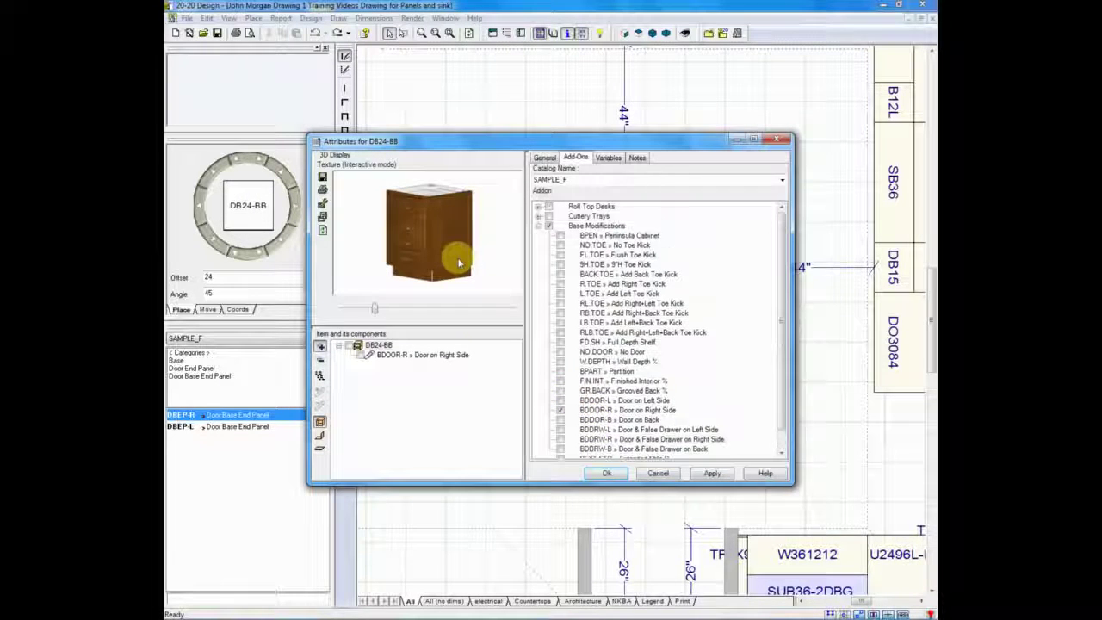
{"action": "scroll", "coordinate": [459, 262], "scroll_direction": "up", "scroll_amount": 3}
{"action": "scroll", "coordinate": [459, 263], "scroll_direction": "up", "scroll_amount": 3}
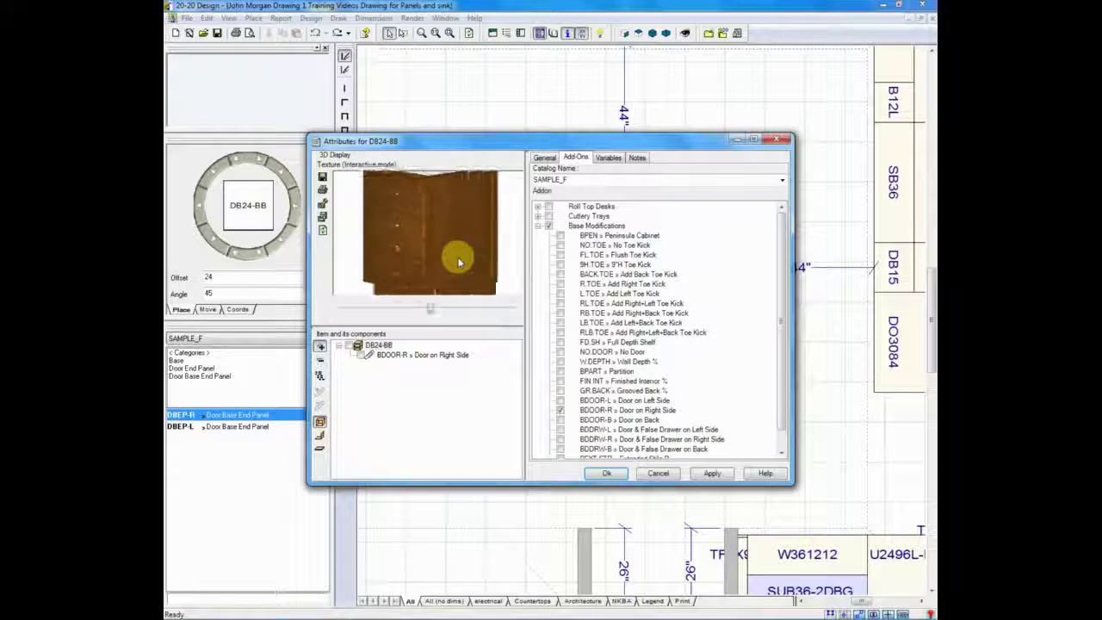
{"action": "left_click_drag", "start_coordinate": [437, 299], "coordinate": [486, 301]}
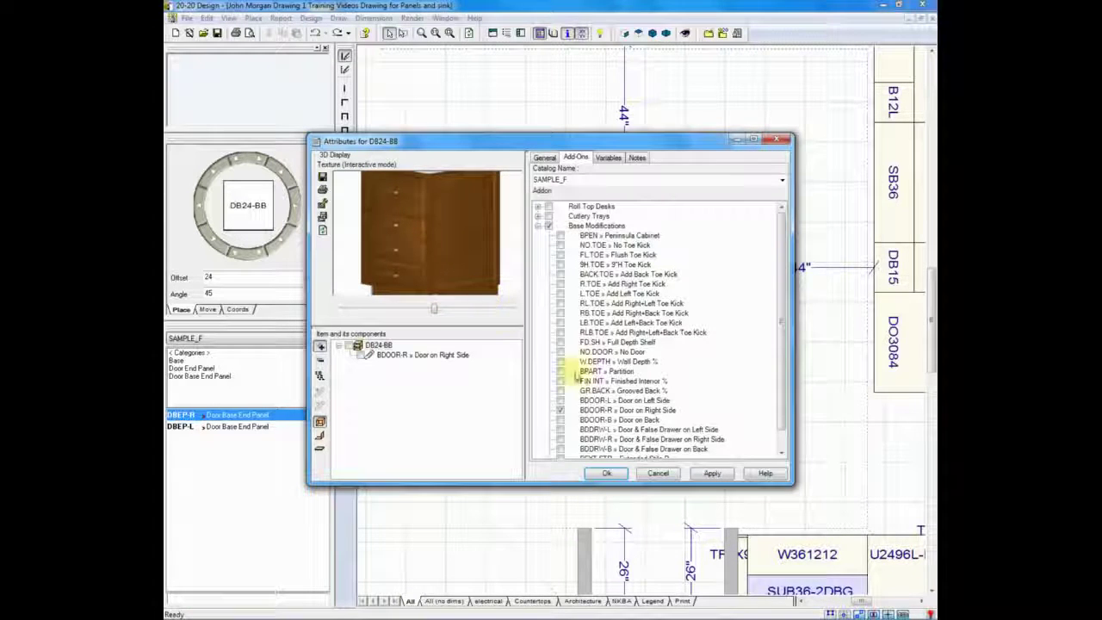
{"action": "left_click", "coordinate": [656, 474]}
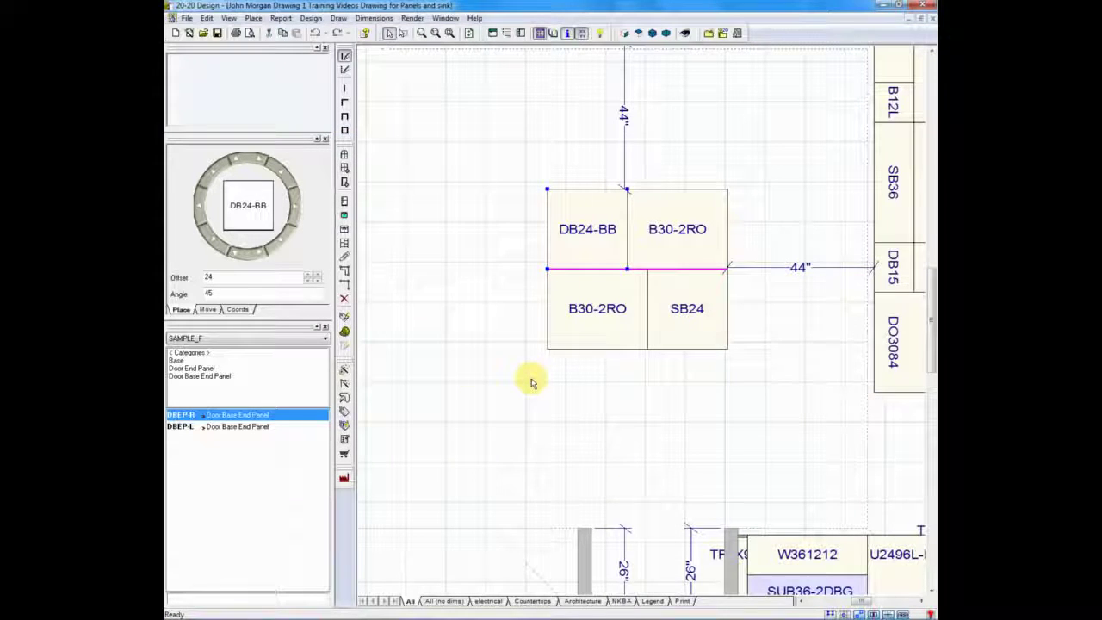
Browse the catalog via Base and Door End Panel to list DBEP-R and DBEP-L
{"action": "double_click", "coordinate": [206, 353]}
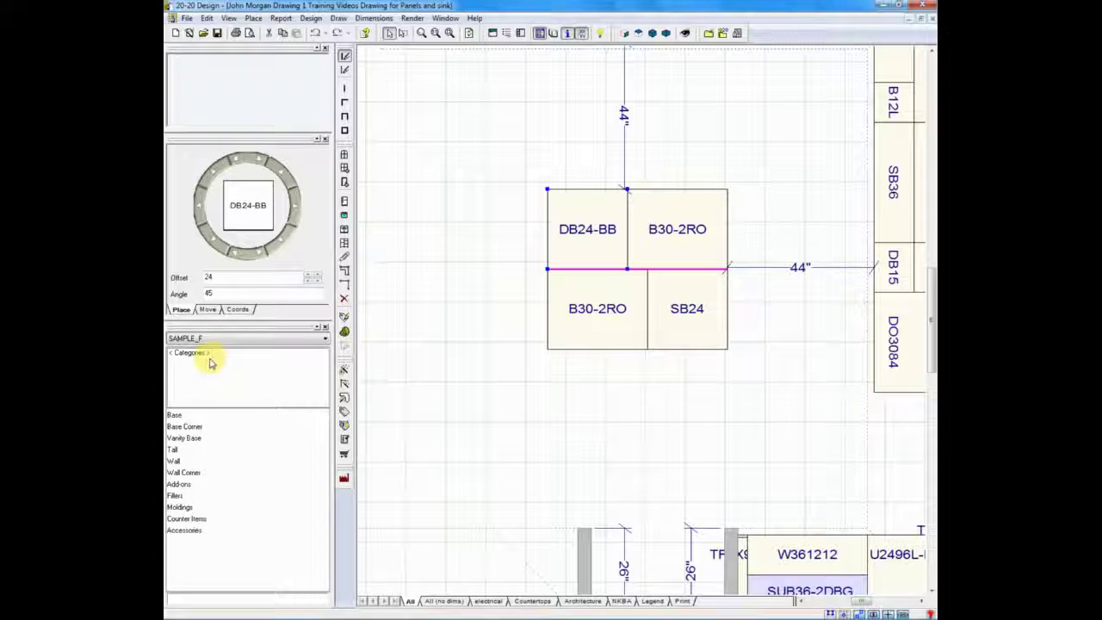
{"action": "double_click", "coordinate": [175, 416]}
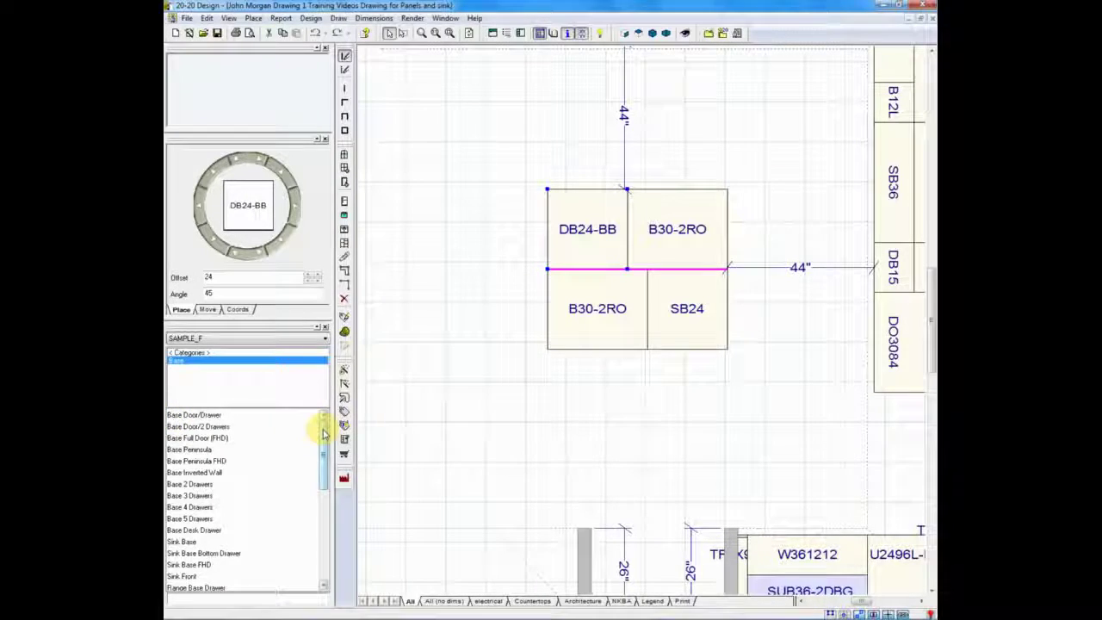
{"action": "left_click_drag", "start_coordinate": [323, 435], "coordinate": [308, 540]}
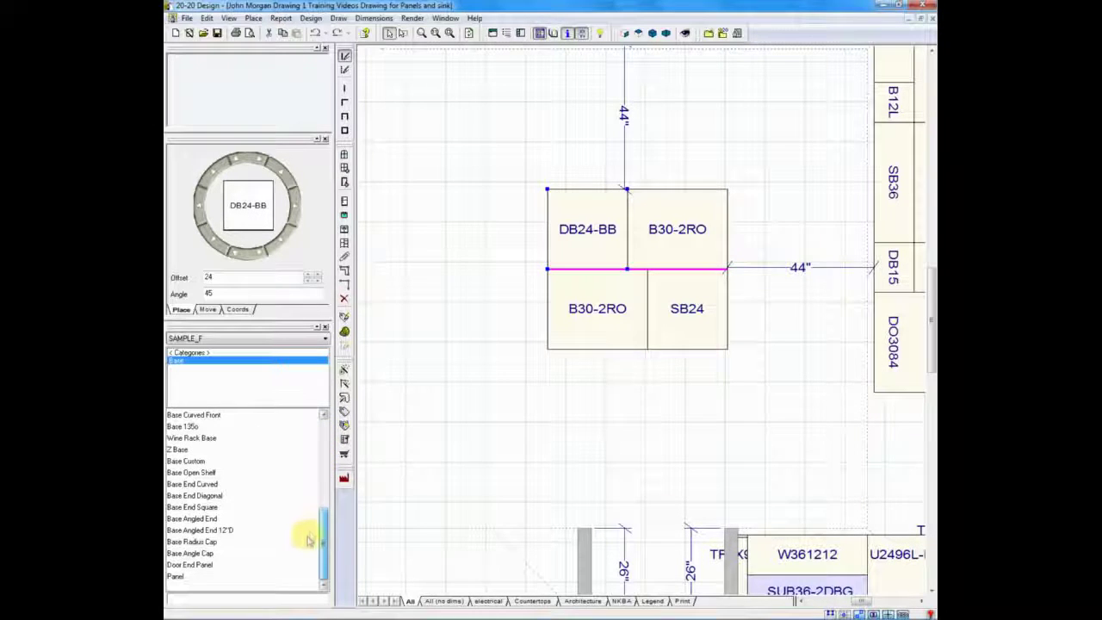
{"action": "double_click", "coordinate": [184, 567]}
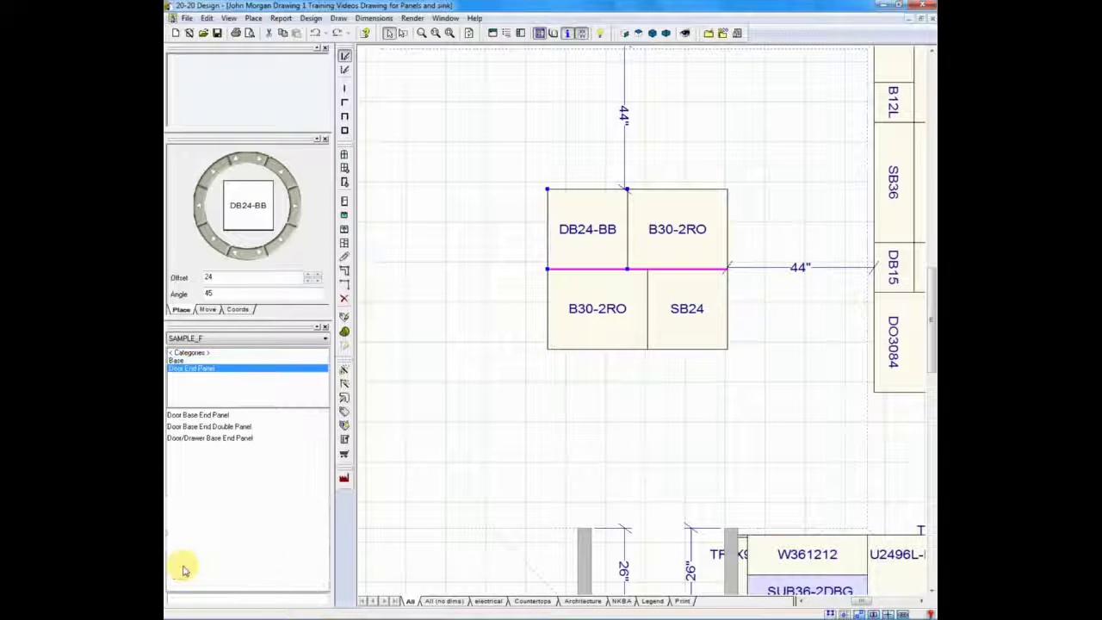
{"action": "double_click", "coordinate": [217, 417]}
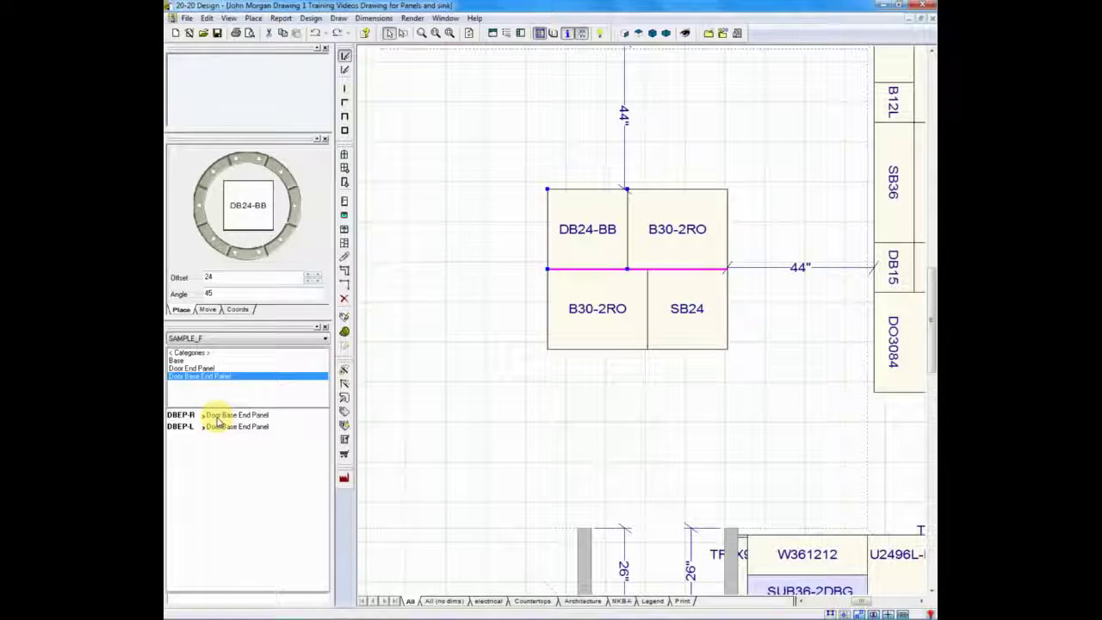
Place a DBEP-R end panel snapped to the left edge of DB24-BB
{"action": "left_click", "coordinate": [221, 417]}
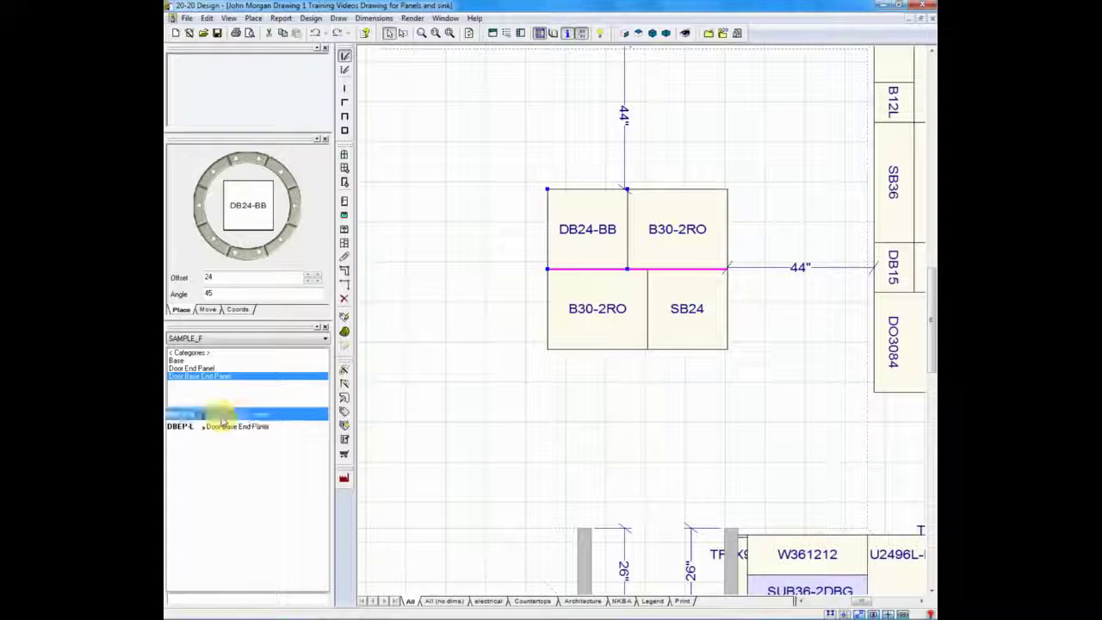
{"action": "left_click", "coordinate": [422, 248]}
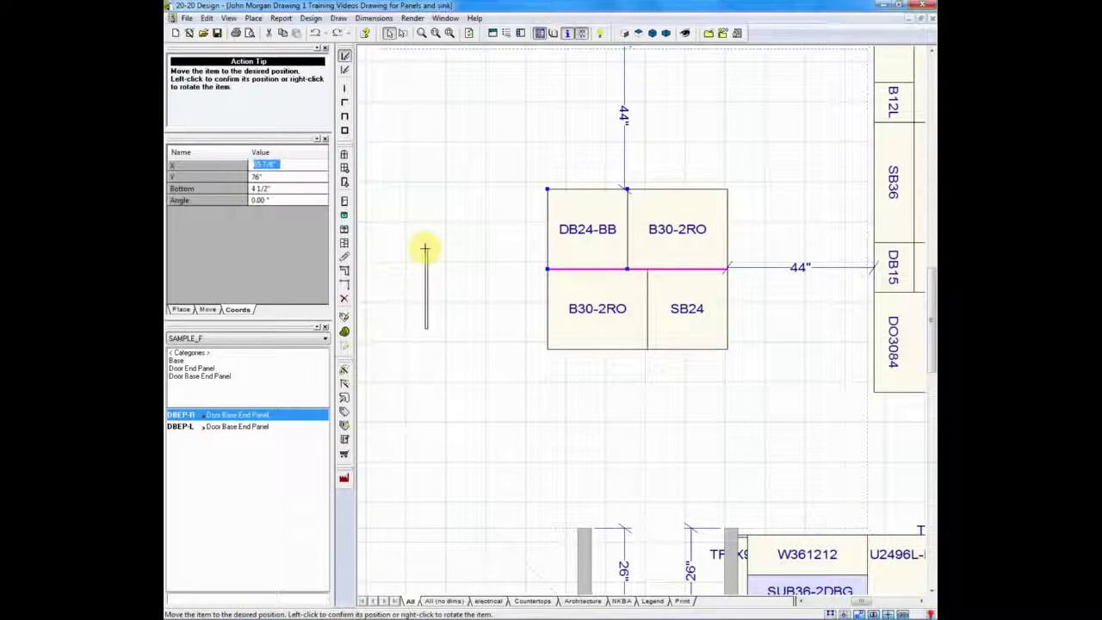
{"action": "left_click", "coordinate": [462, 191]}
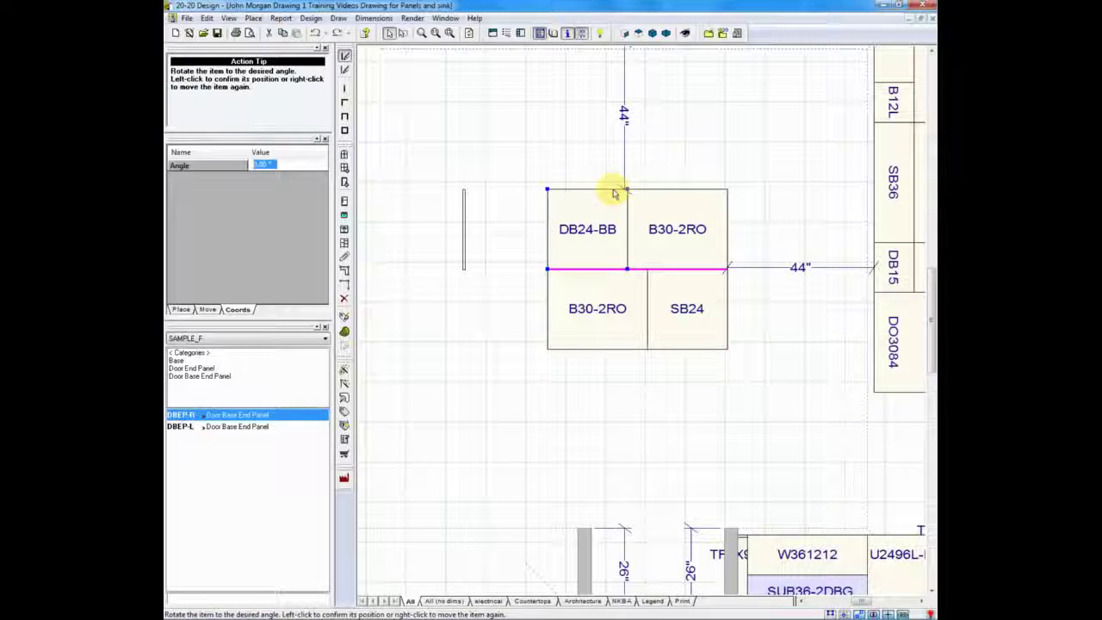
{"action": "right_click", "coordinate": [615, 189]}
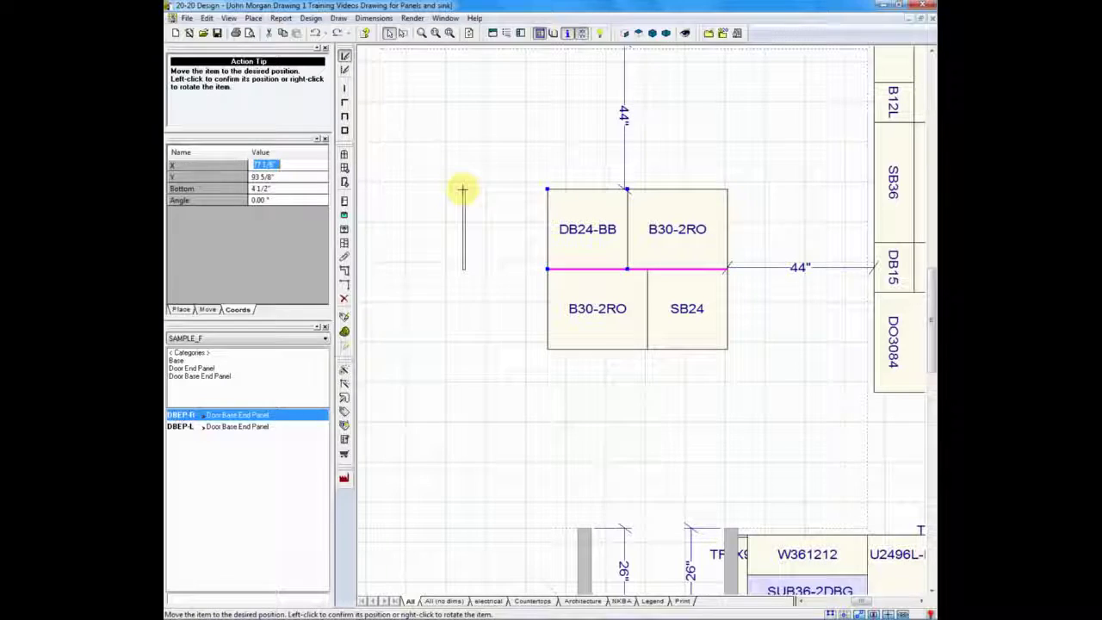
{"action": "left_click", "coordinate": [536, 189]}
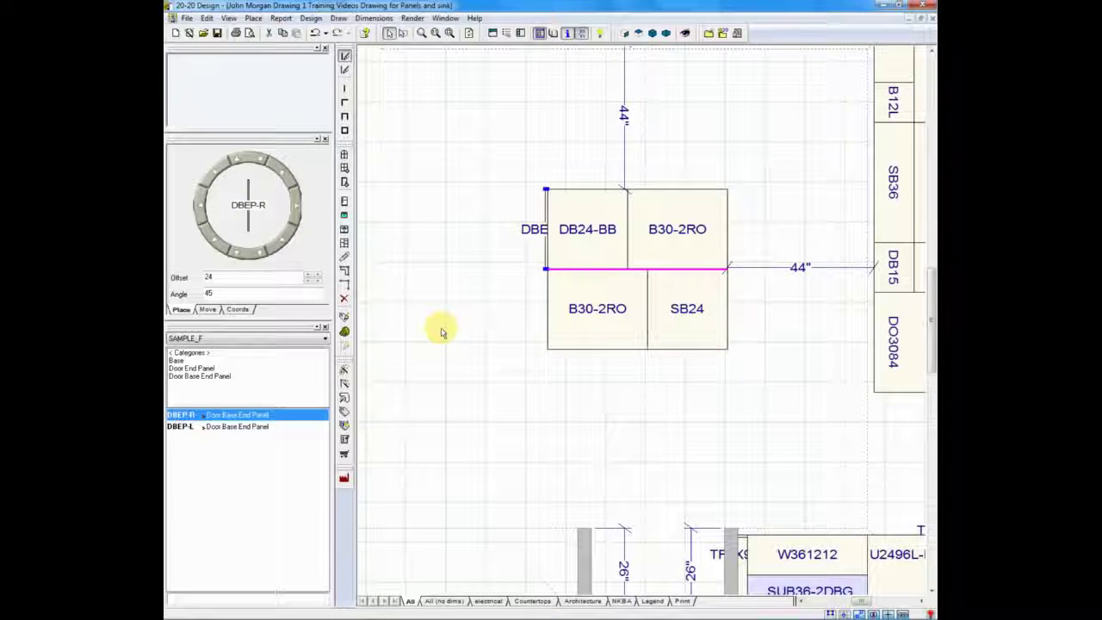
Place a second DBEP-R beside B30-2RO and fit the whole kitchen in view
{"action": "double_click", "coordinate": [302, 419]}
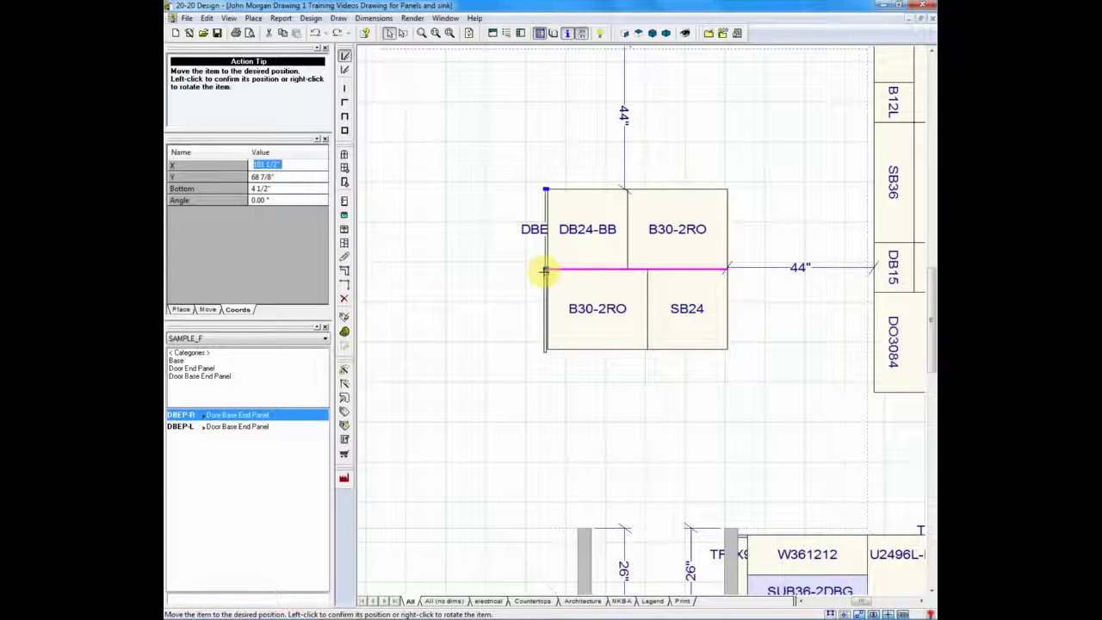
{"action": "left_click", "coordinate": [545, 272]}
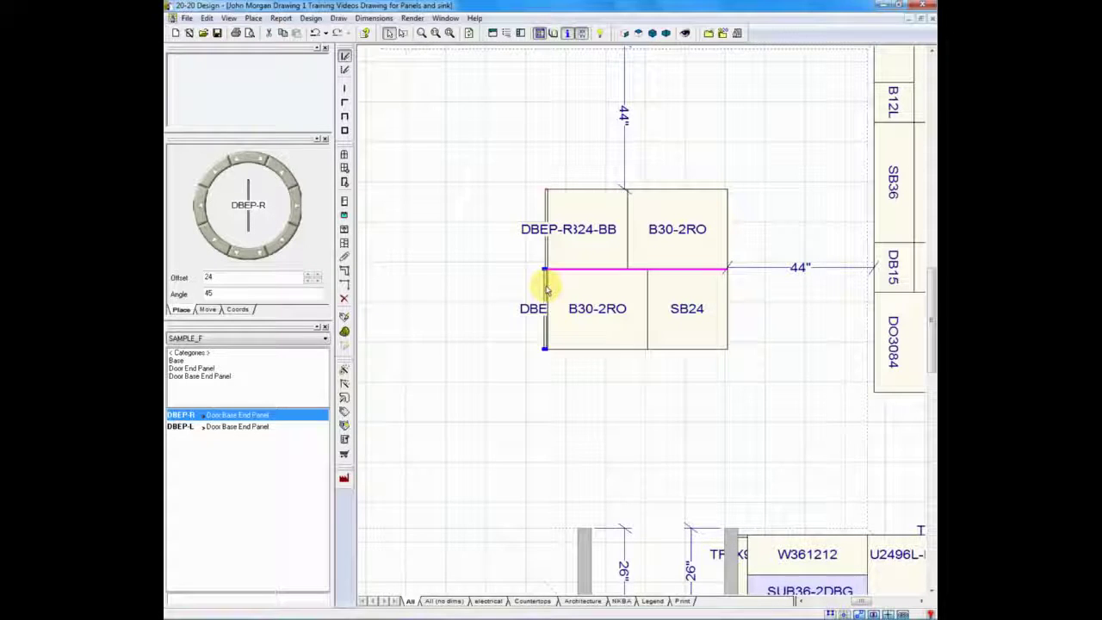
{"action": "left_click_drag", "start_coordinate": [545, 288], "coordinate": [547, 287]}
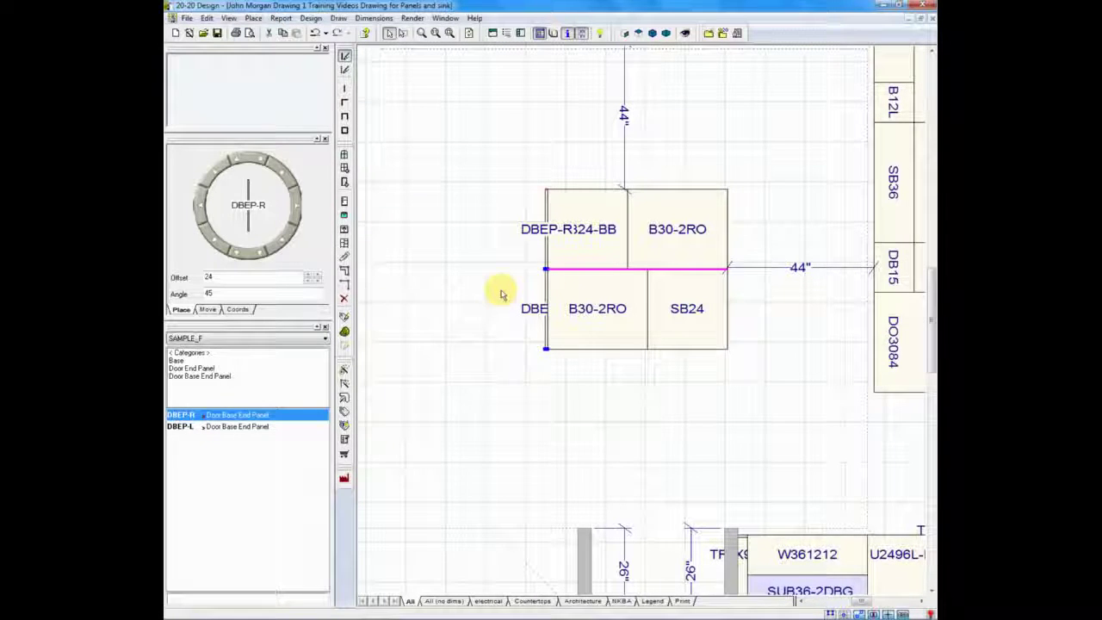
{"action": "key", "text": "F5"}
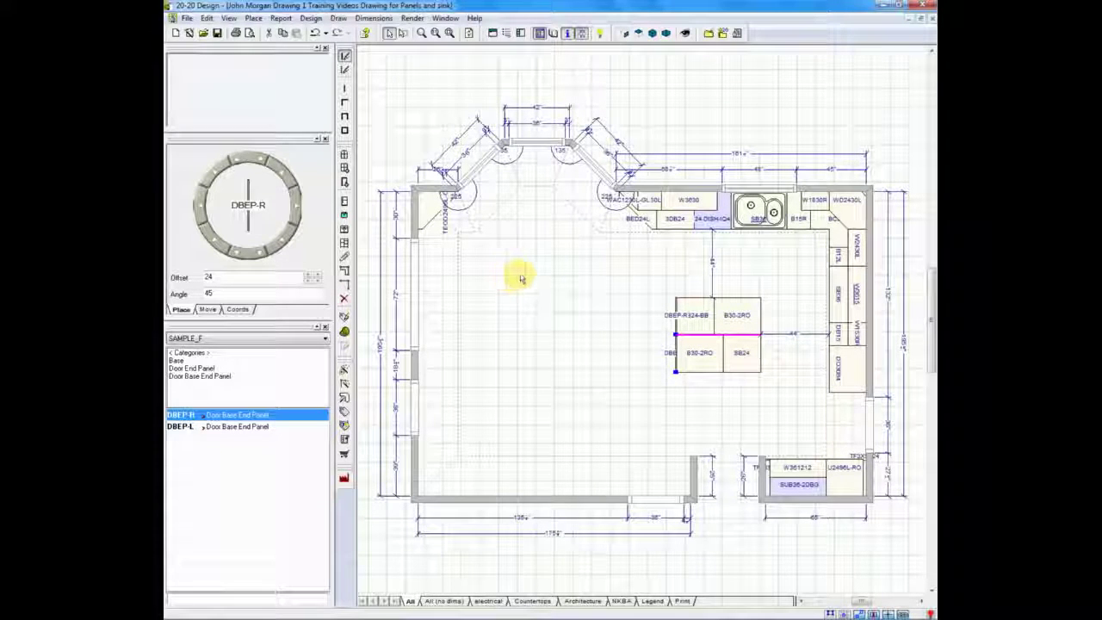
Render a Hidden Lines perspective with the viewer positioned facing the island
{"action": "left_click", "coordinate": [665, 34]}
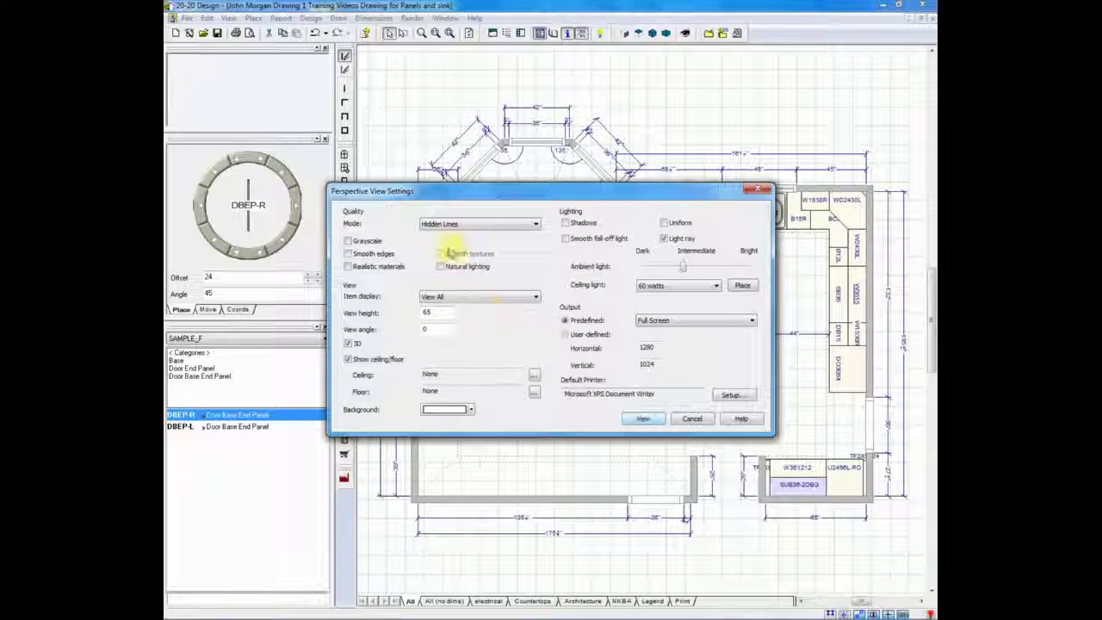
{"action": "left_click", "coordinate": [641, 419]}
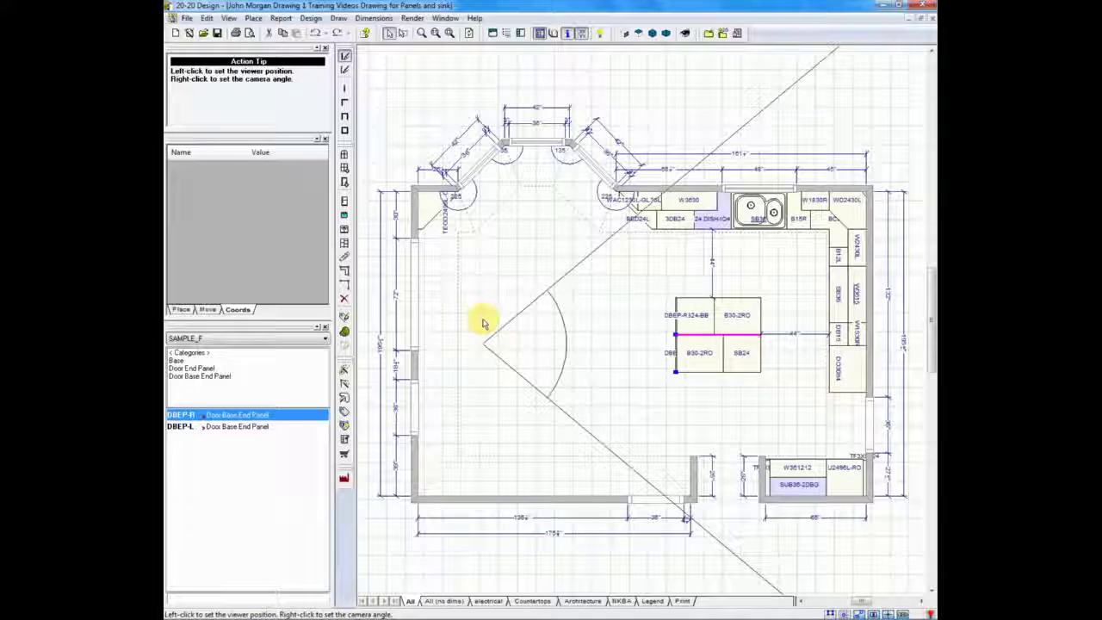
{"action": "left_click", "coordinate": [484, 323]}
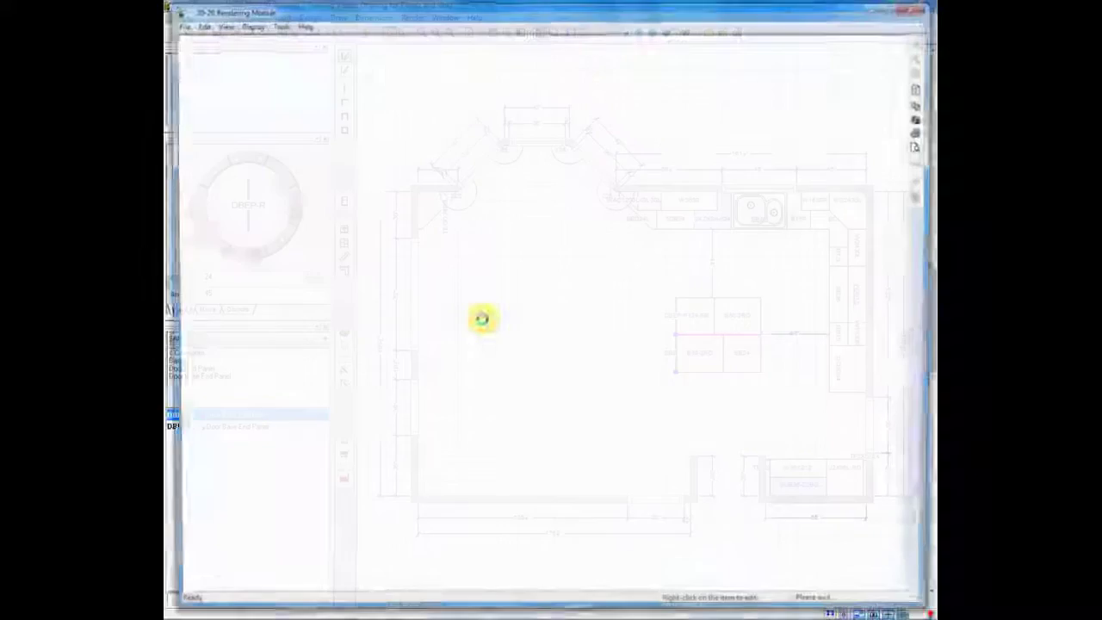